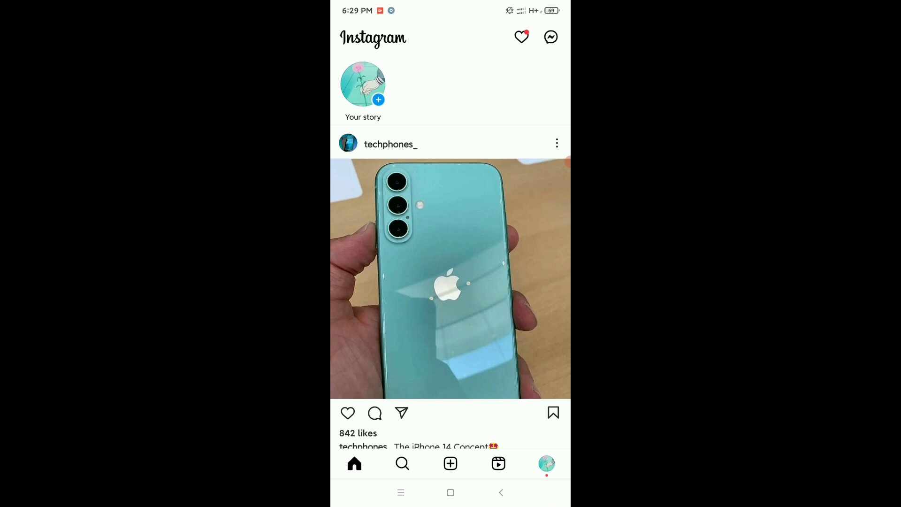
Step: Start a new story using the Delete YouTube watch photo from Recents
left_click(362, 84)
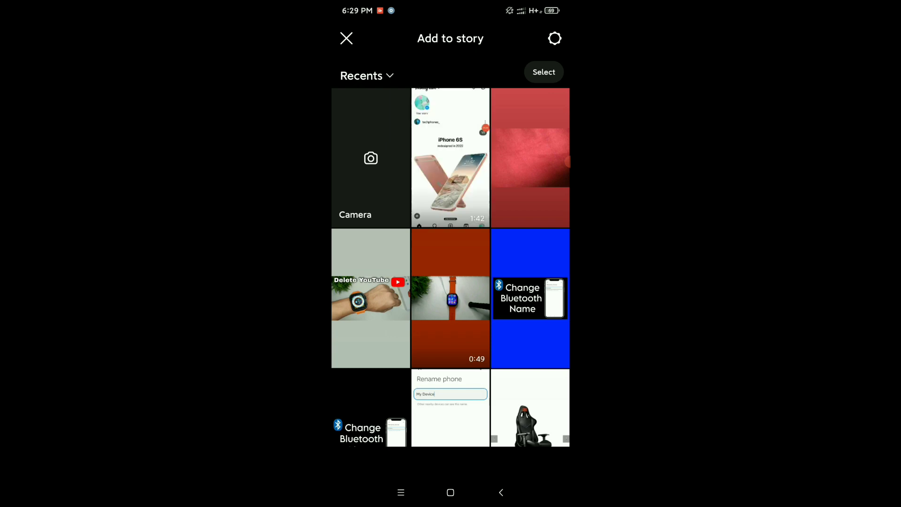
left_click(370, 297)
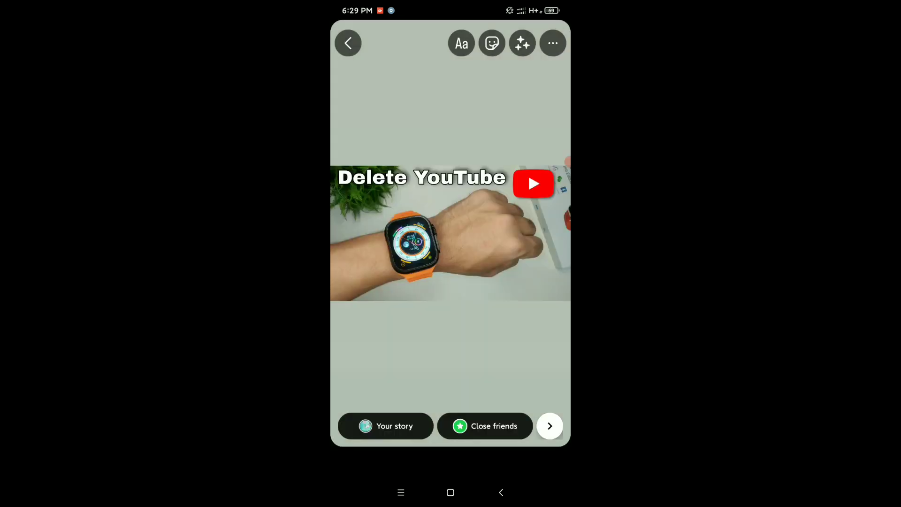
scroll(450, 236, "down", 3)
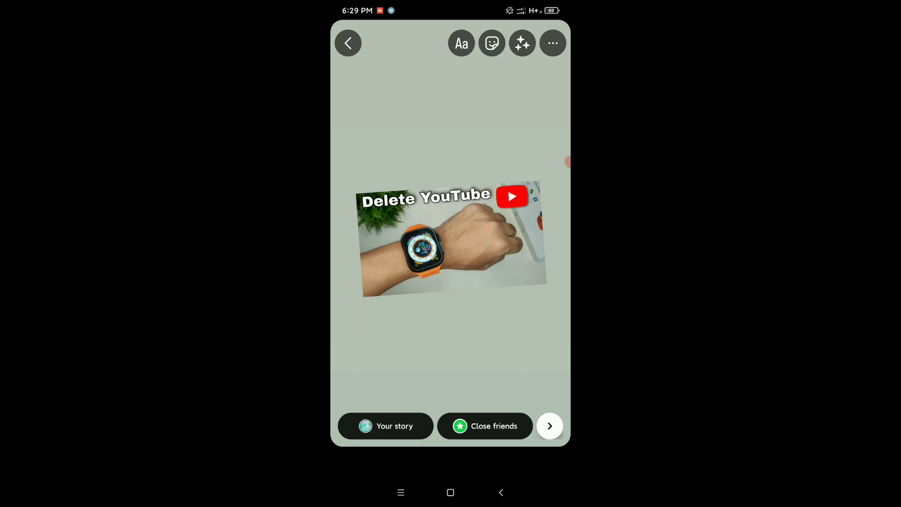
Step: In Draw mode, pick dark green and fill the entire story canvas with it
left_click(552, 43)
left_click(489, 76)
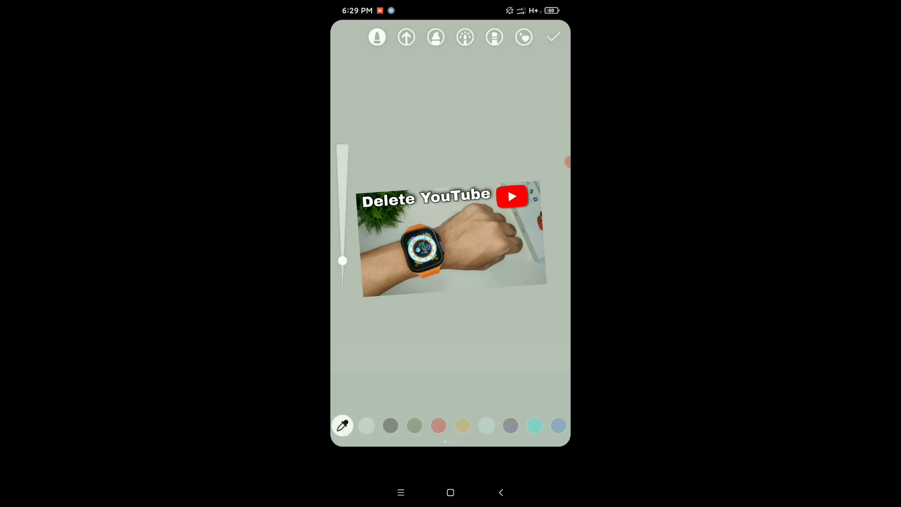
left_click_drag(535, 426, 422, 425)
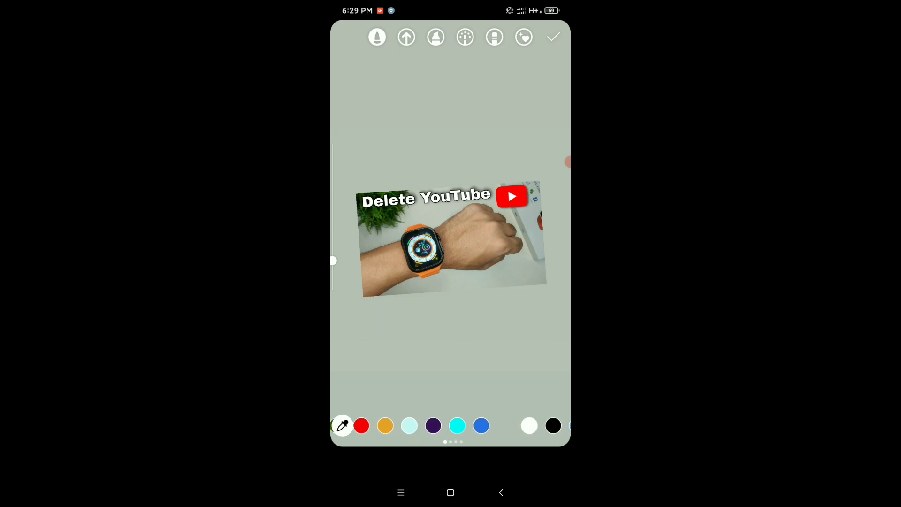
left_click_drag(534, 425, 366, 426)
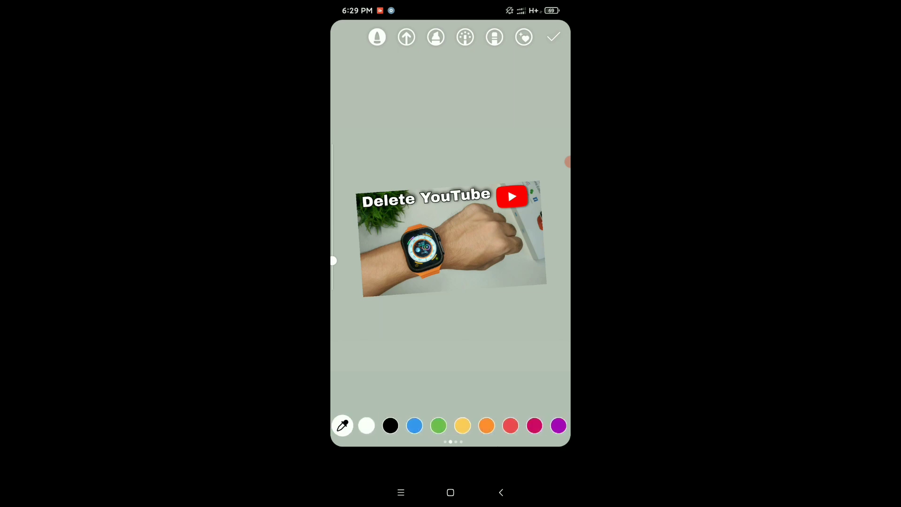
left_click_drag(394, 425, 536, 425)
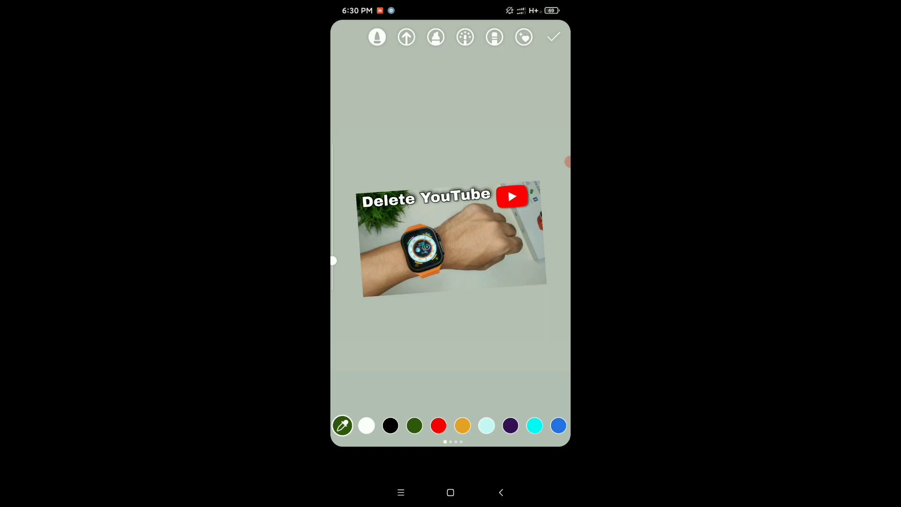
left_click(496, 335)
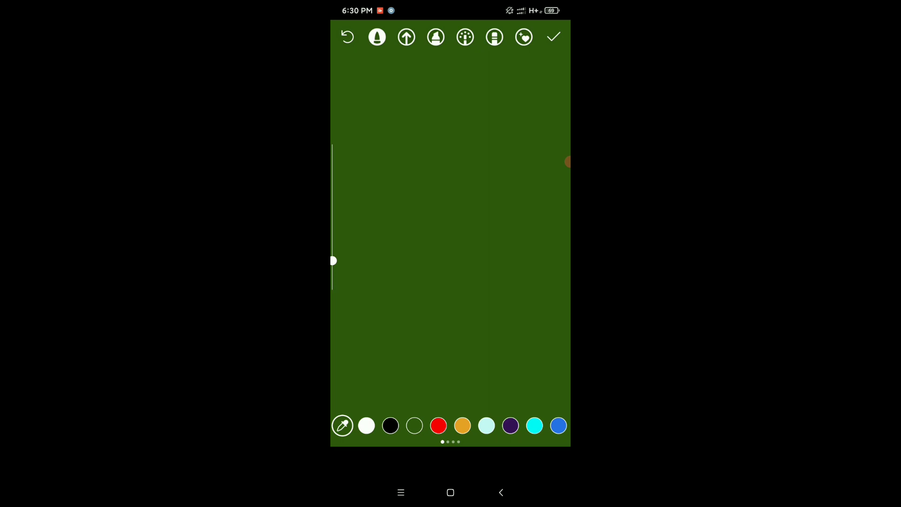
Step: Finish drawing and open the photo sticker to show the camera roll gallery
left_click(553, 37)
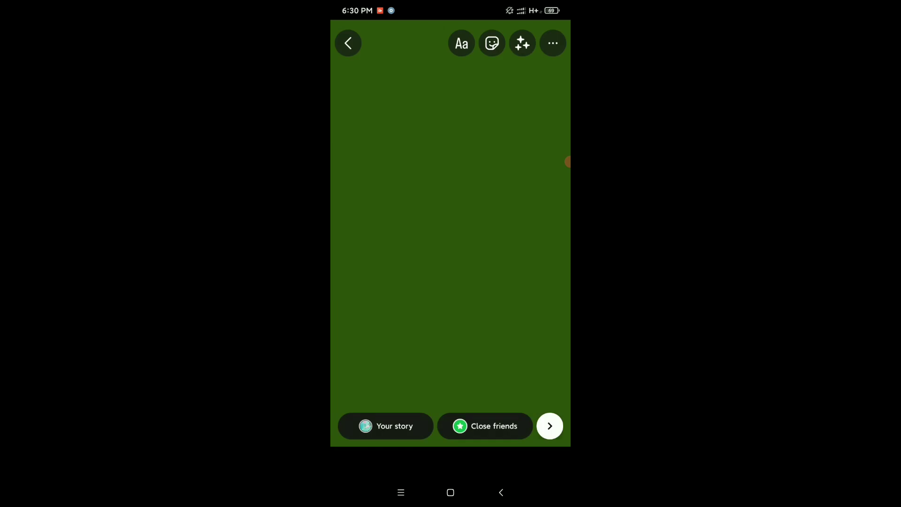
left_click(491, 43)
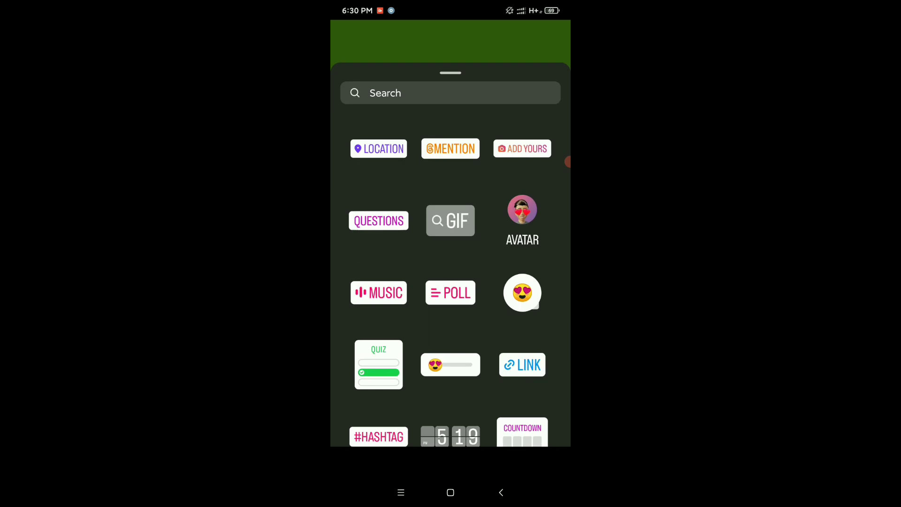
key("Escape")
left_click(491, 43)
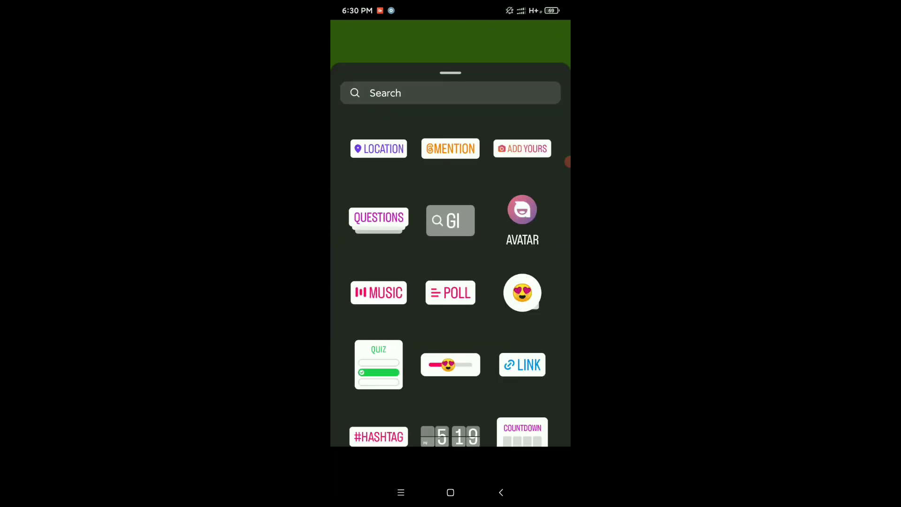
scroll(450, 281, "down", 5)
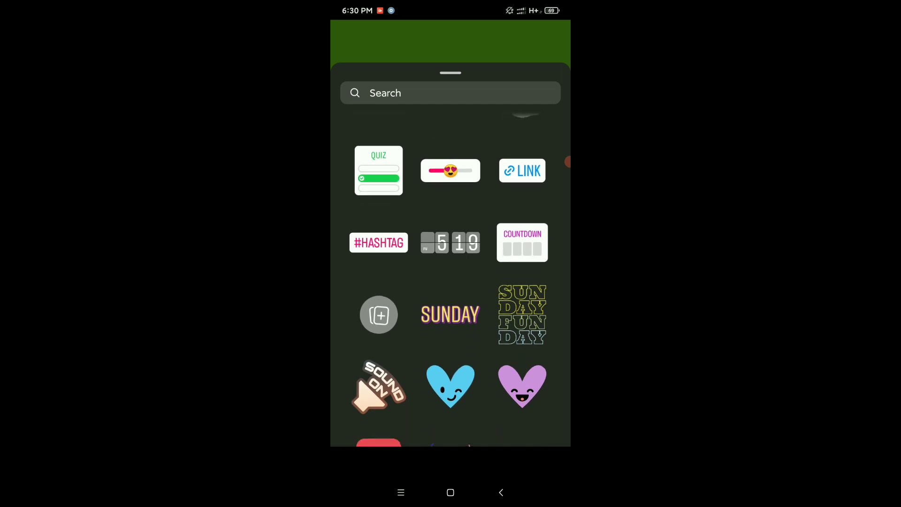
scroll(451, 281, "down", 1)
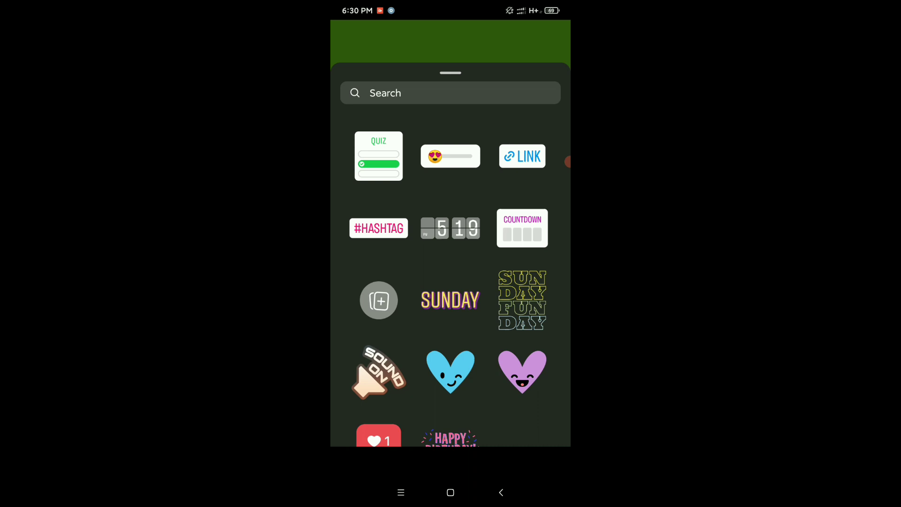
left_click(379, 301)
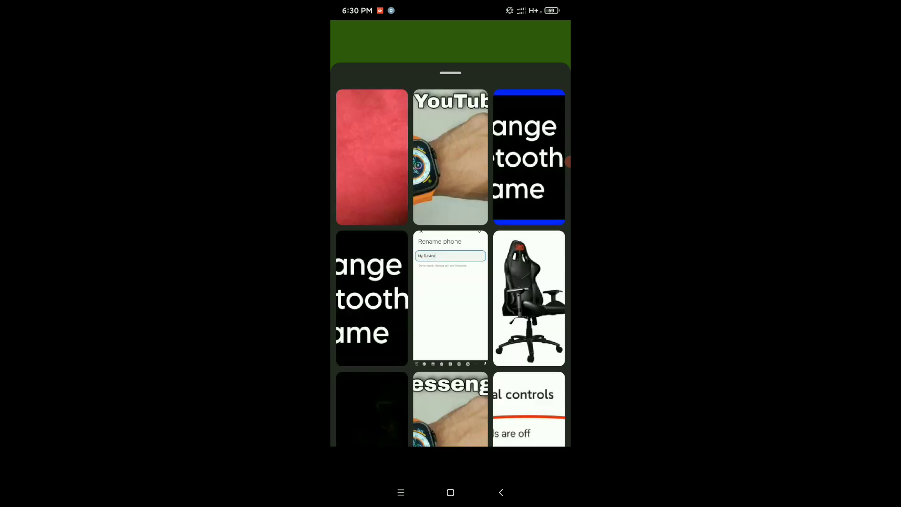
Step: Add the Delete YouTube watch photo as a sticker, enlarged at the centre
left_click(451, 157)
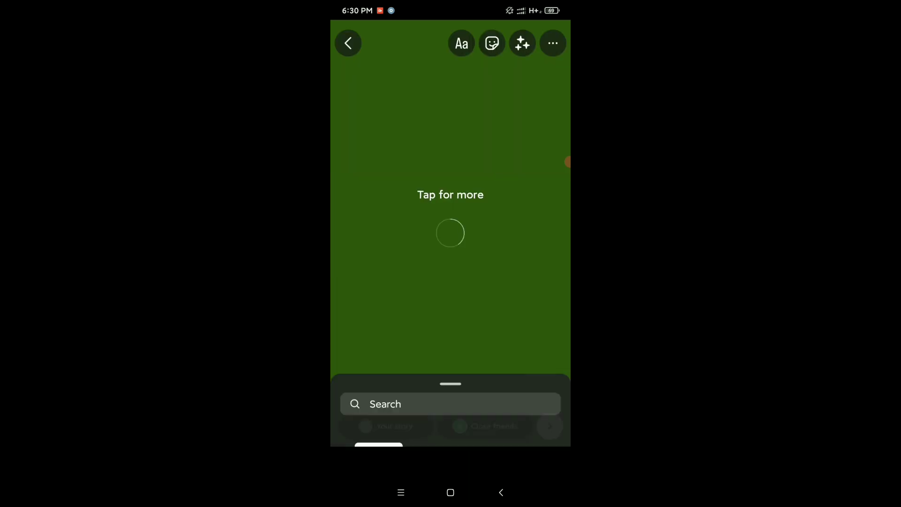
left_click_drag(450, 233, 452, 234)
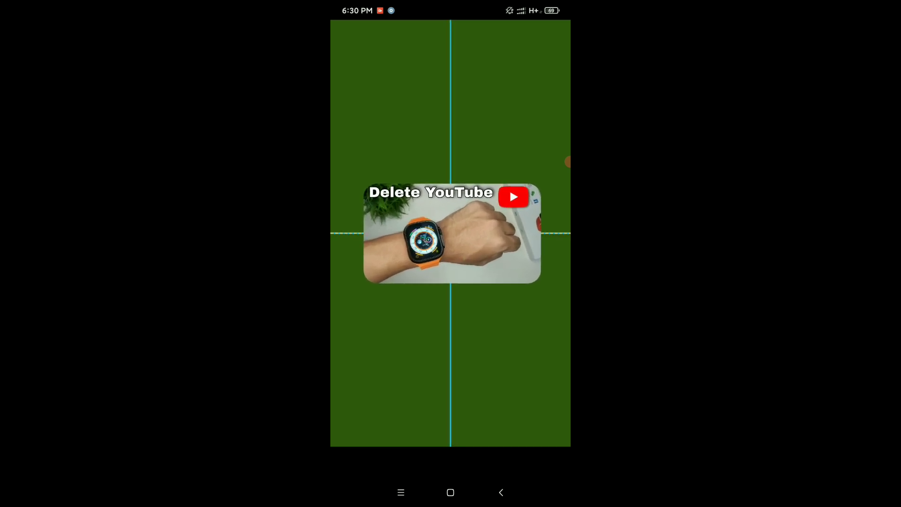
left_click_drag(452, 234, 453, 234)
Step: Cycle the sticker's crop shapes back to rectangle and enlarge it slightly more
left_click(452, 233)
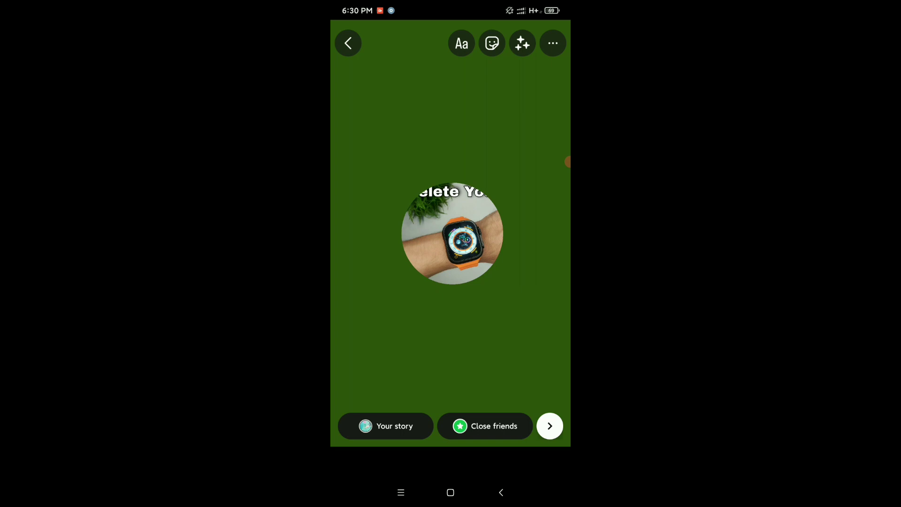
left_click(452, 233)
left_click(451, 233)
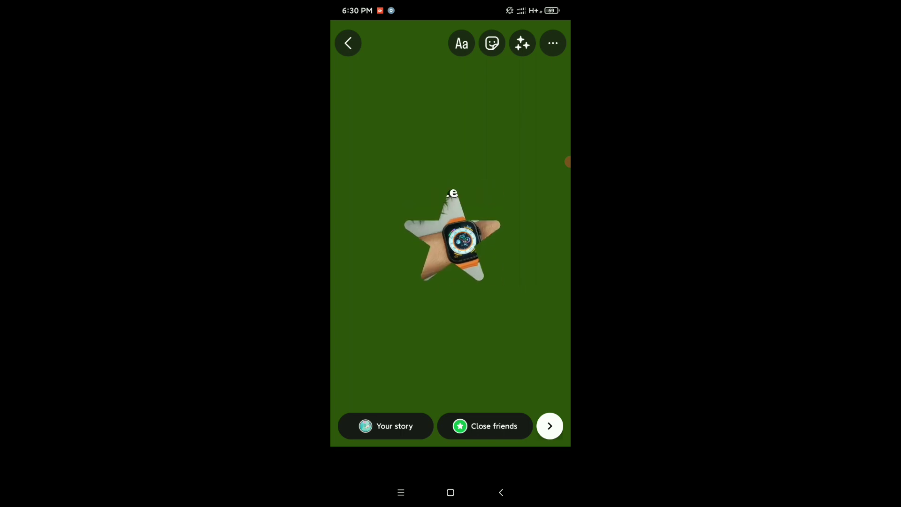
left_click(452, 233)
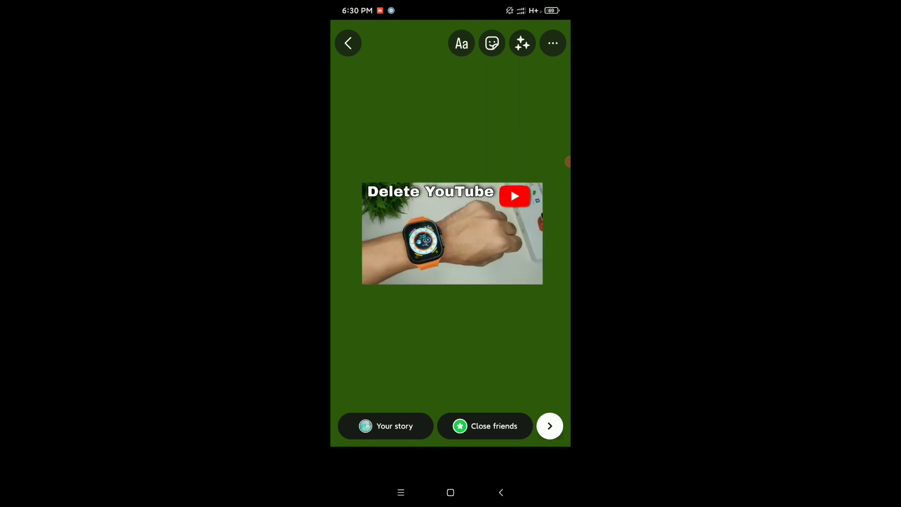
left_click_drag(452, 233, 452, 233)
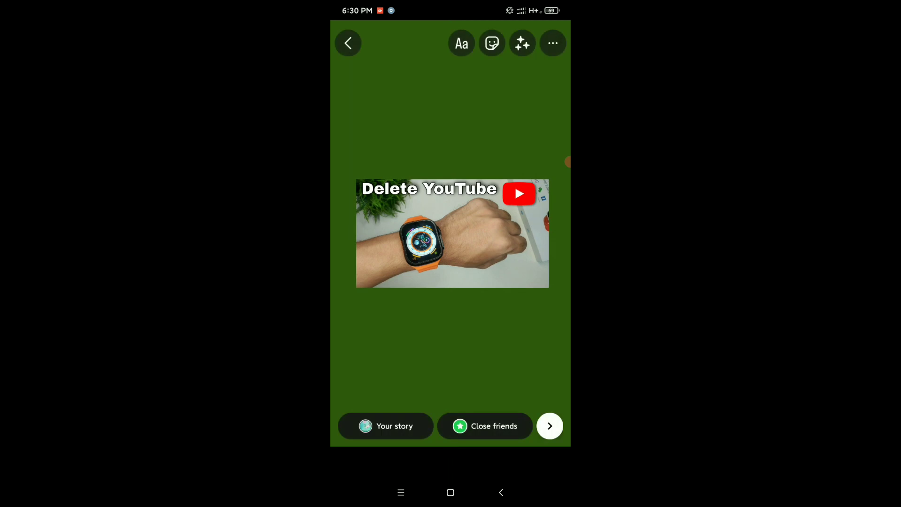